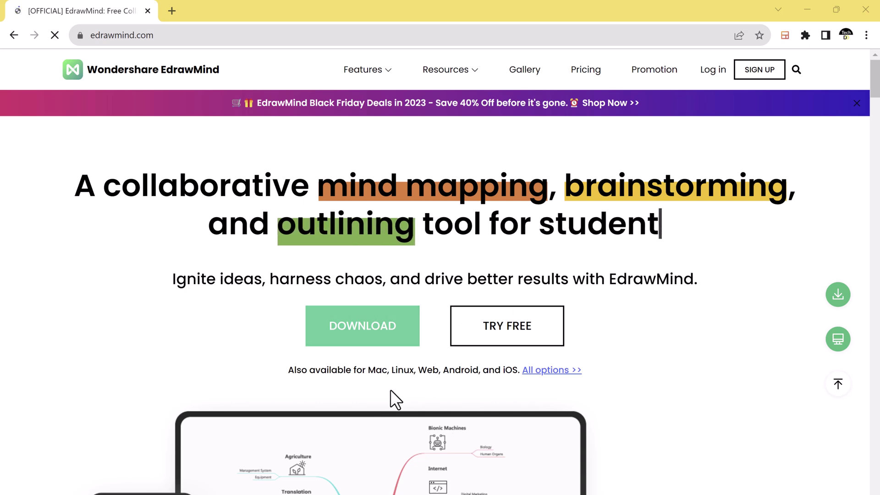
Scroll through the Workbench start screen to look over the available templates
scroll(389, 357, "down", 6)
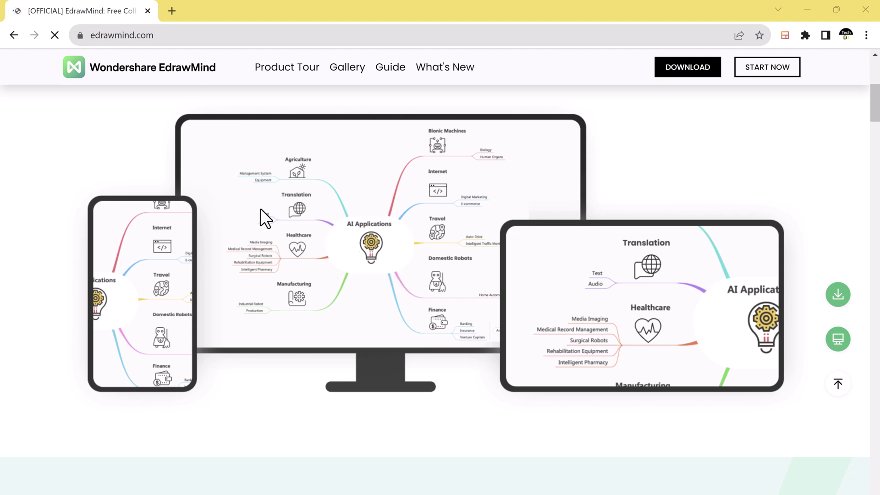
scroll(598, 347, "down", 8)
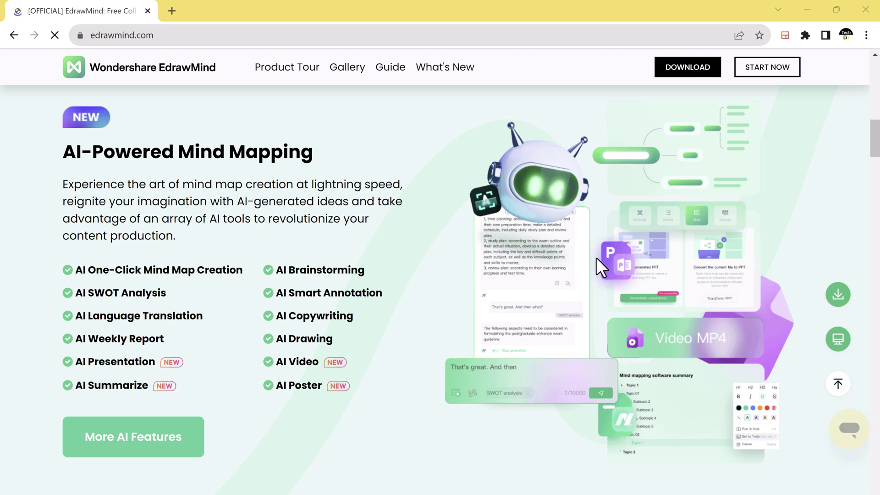
scroll(589, 259, "down", 7)
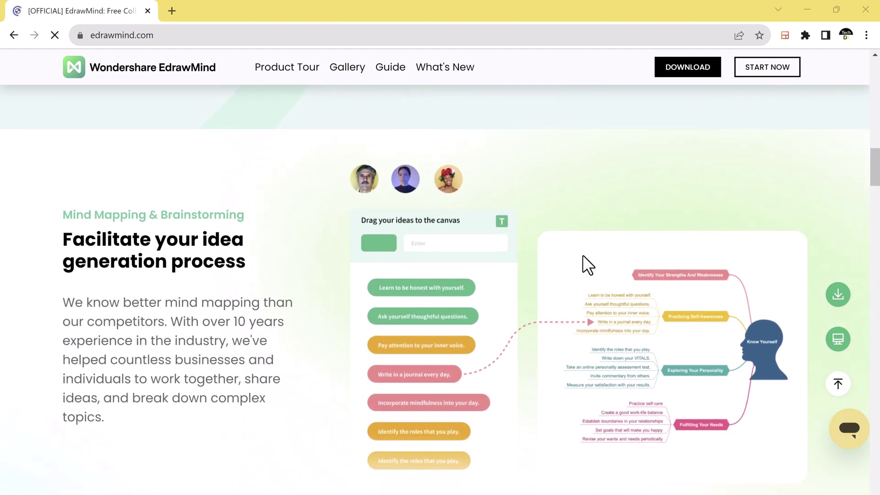
scroll(517, 276, "down", 6)
scroll(517, 274, "down", 4)
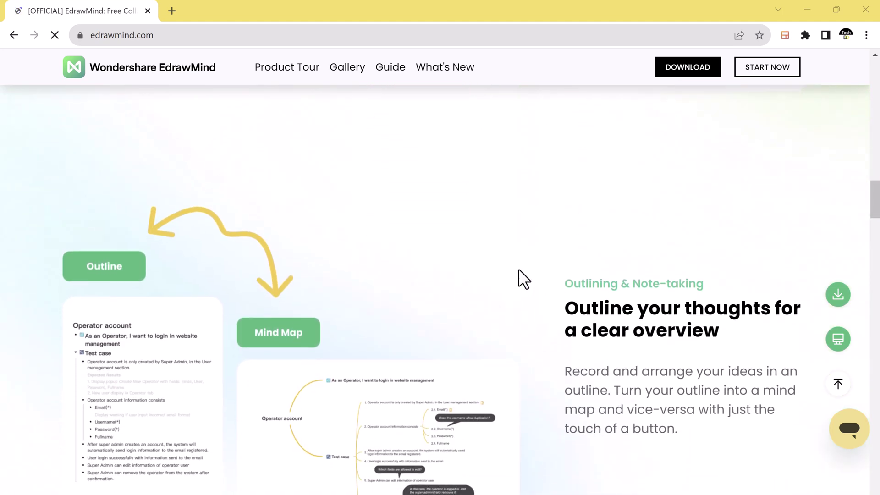
scroll(596, 302, "down", 7)
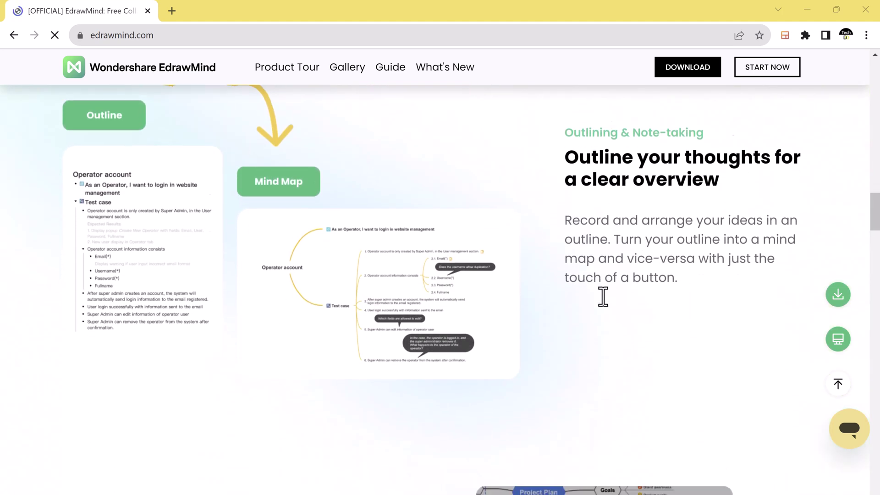
scroll(601, 291, "down", 10)
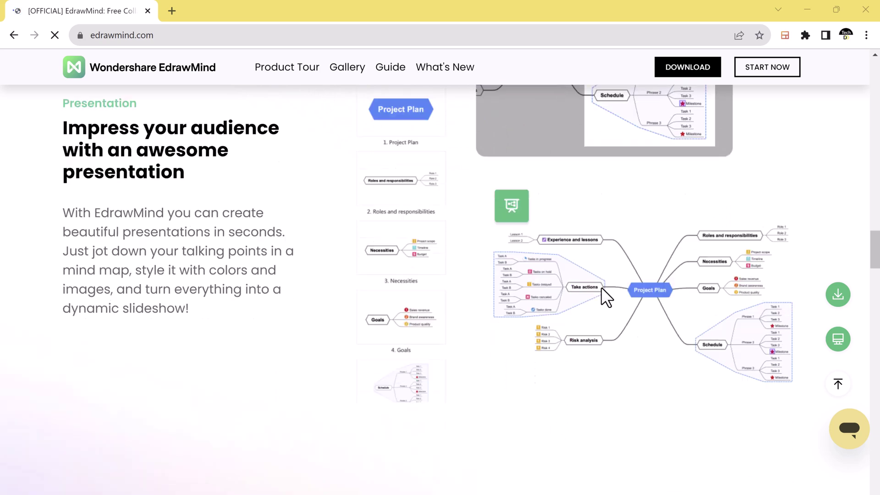
scroll(602, 283, "down", 10)
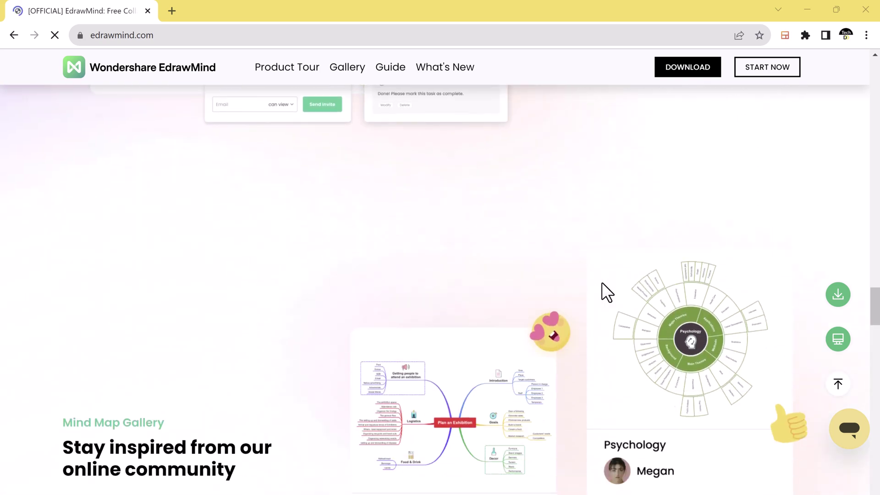
scroll(602, 282, "down", 10)
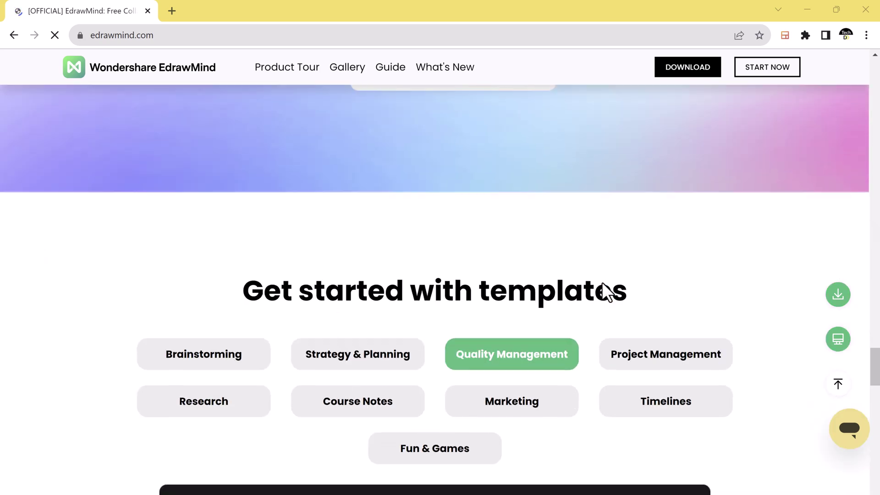
scroll(601, 282, "down", 2)
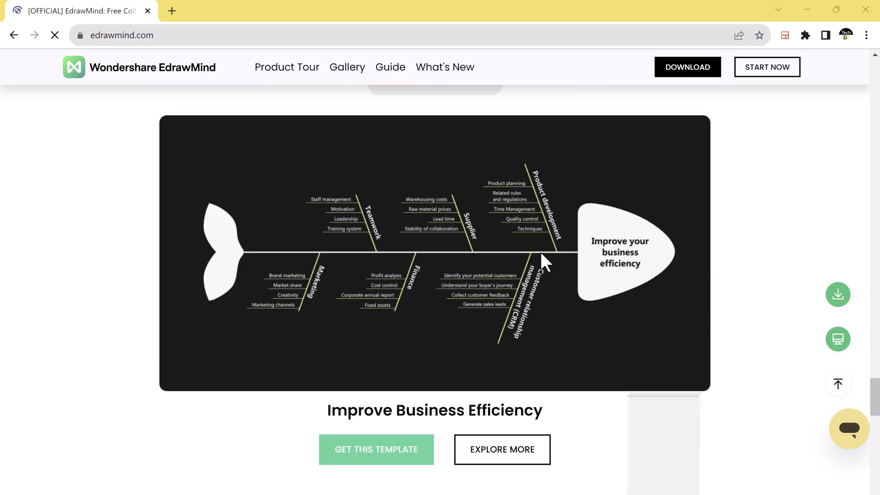
scroll(541, 253, "down", 10)
scroll(541, 253, "up", 20)
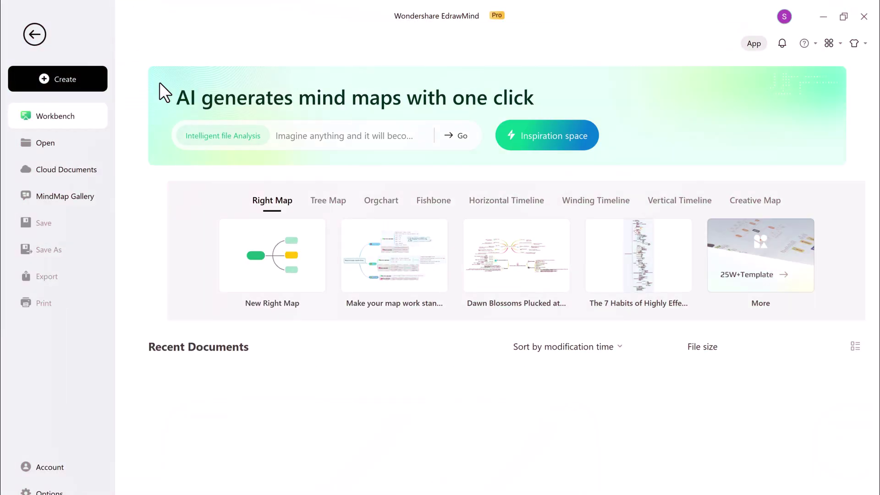
Preview the Tree Map, Orgchart, Fishbone and three Timeline template sets, ending on Creative Map
left_click(326, 205)
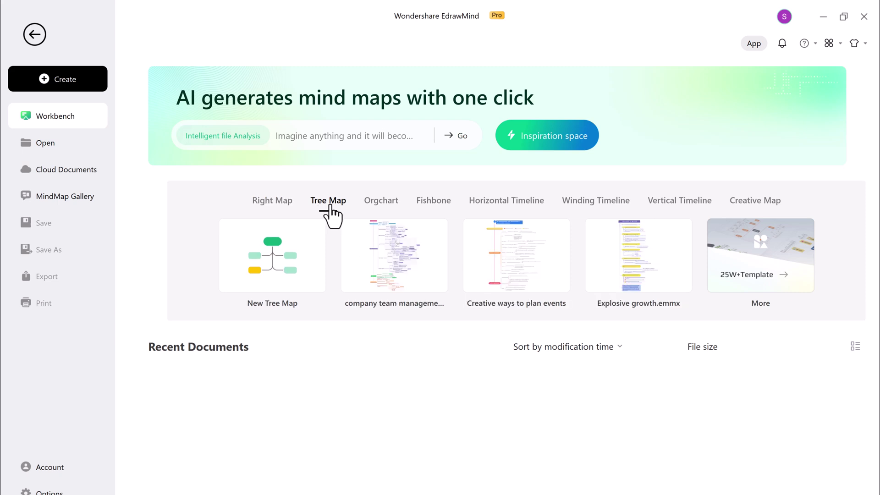
left_click(401, 204)
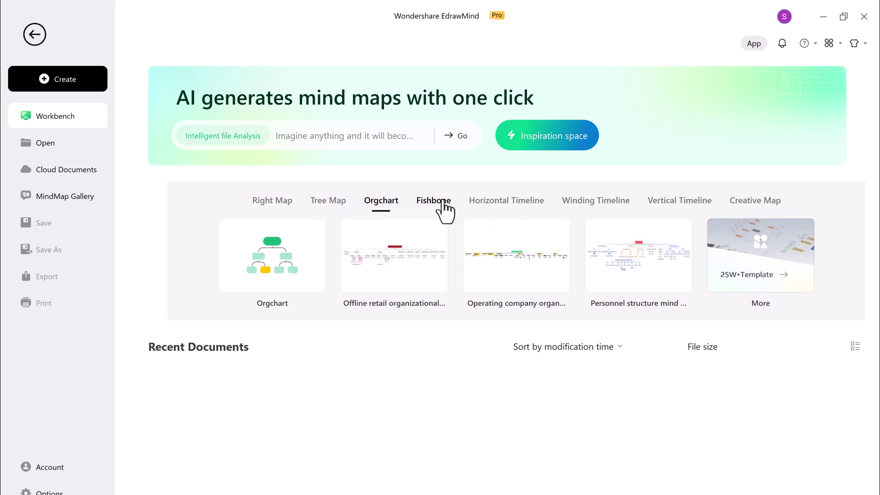
left_click(444, 203)
left_click(515, 205)
left_click(613, 206)
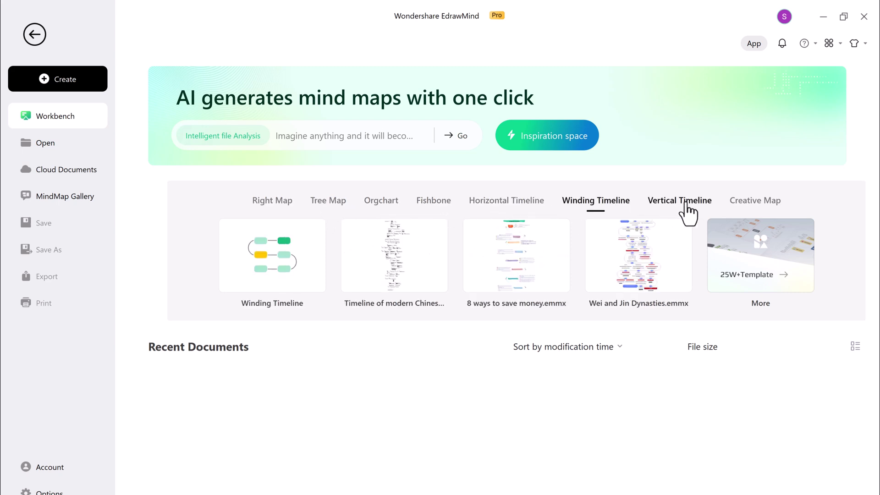
left_click(686, 209)
left_click(752, 204)
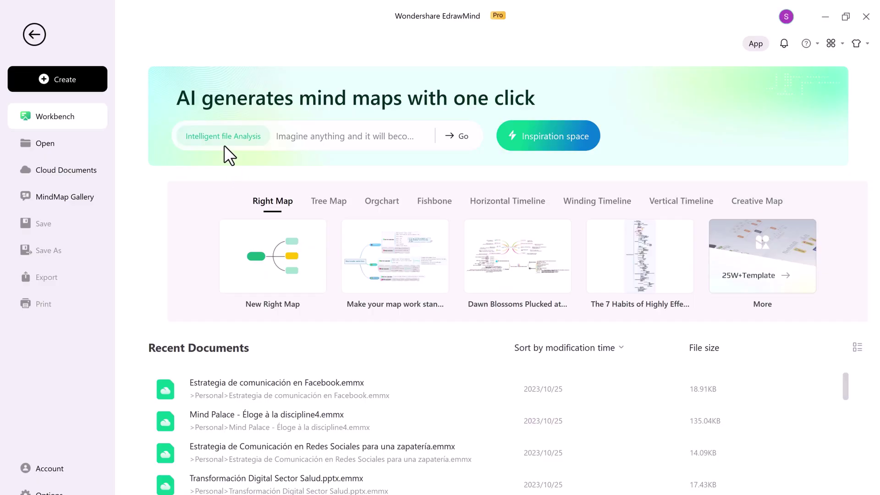
Generate a mind map from the SEO file with Intelligent File Analysis and zoom out
left_click(222, 140)
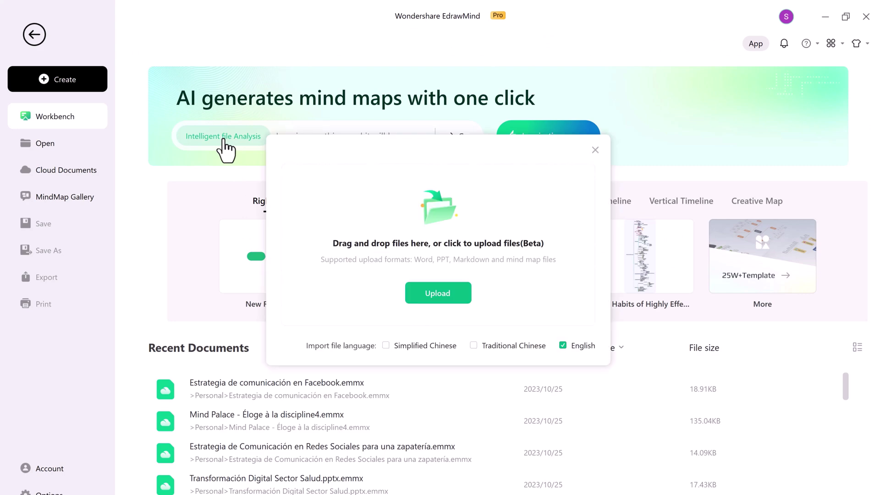
left_click(448, 297)
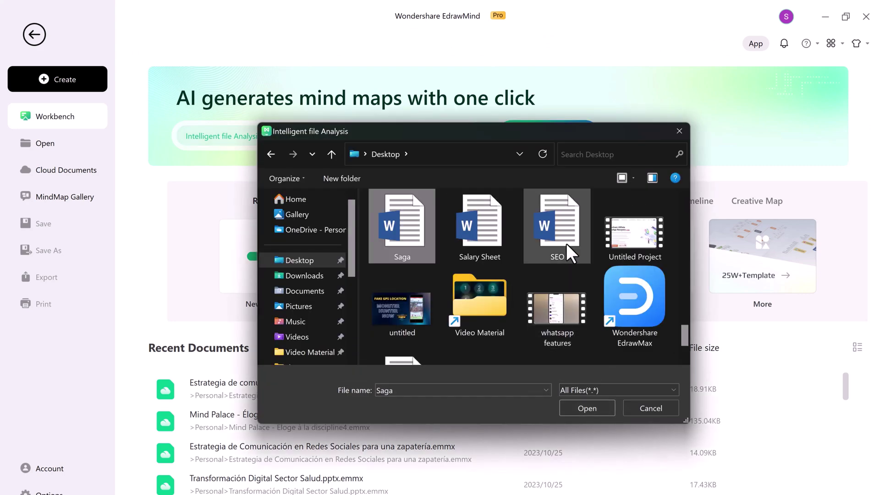
left_click(568, 251)
double_click(568, 251)
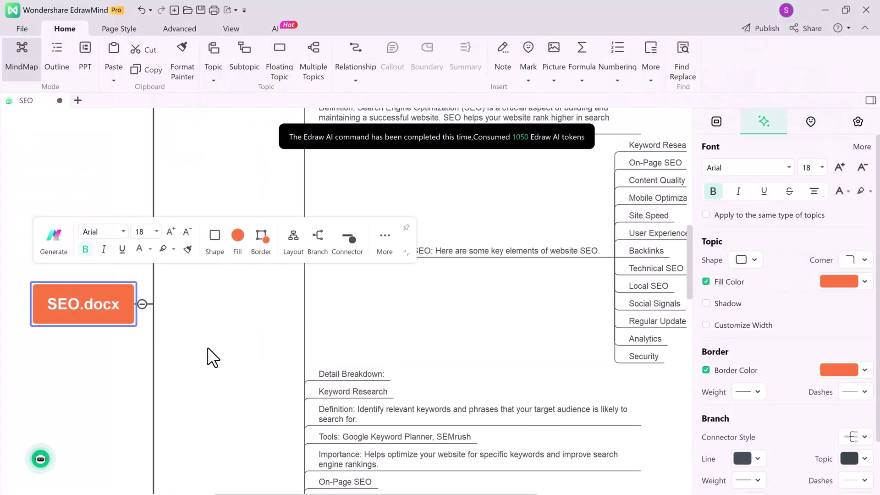
left_click(207, 347)
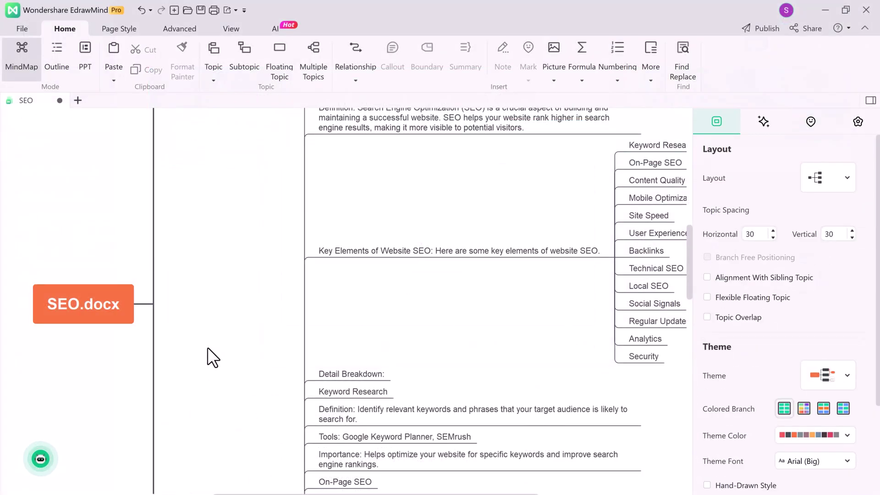
key("ctrl+minus")
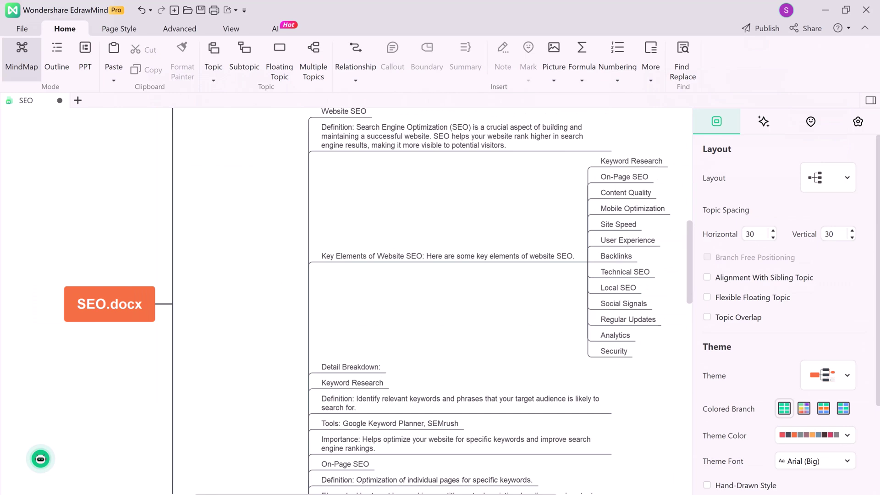
scroll(365, 287, "up", 7)
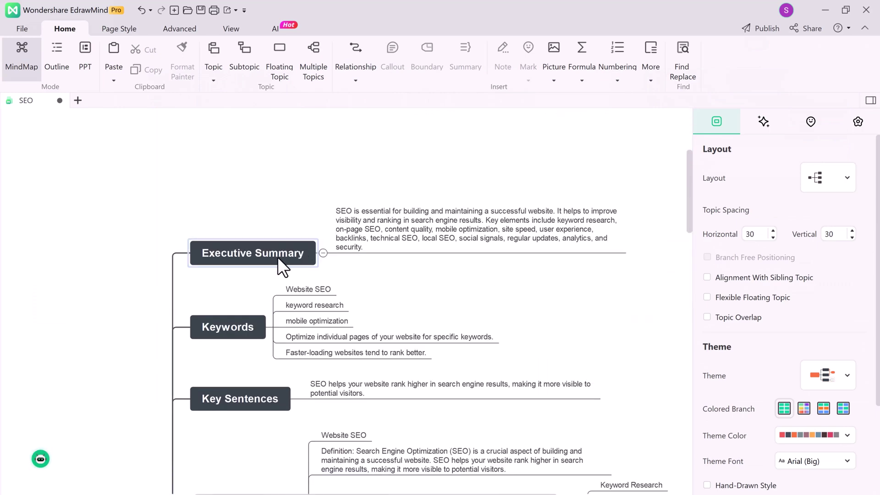
Run AI Intelligent expansion on 'mobile optimization' to add eight mobile SEO tip subtopics
left_click_drag(332, 304, 216, 228)
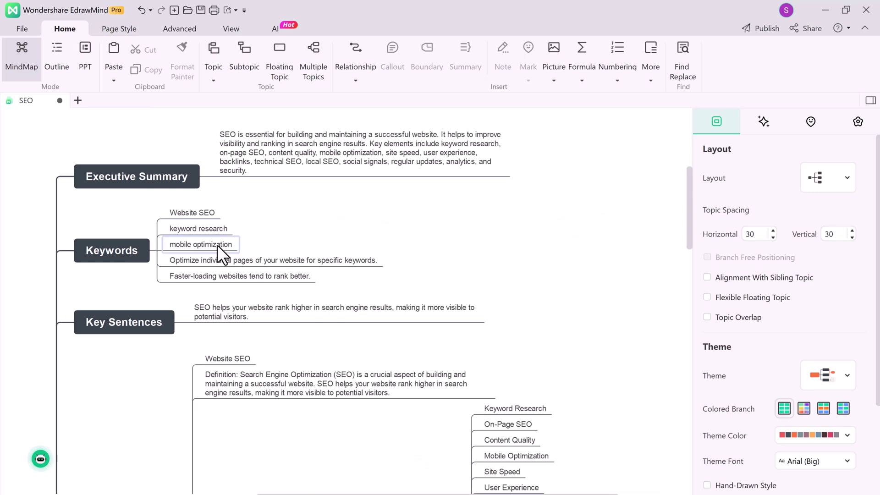
left_click(217, 245)
mouse_move(266, 246)
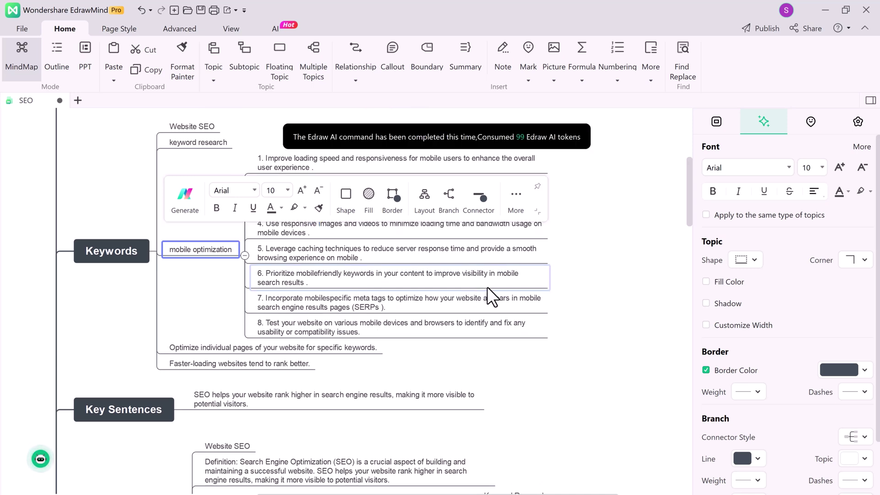
left_click(588, 319)
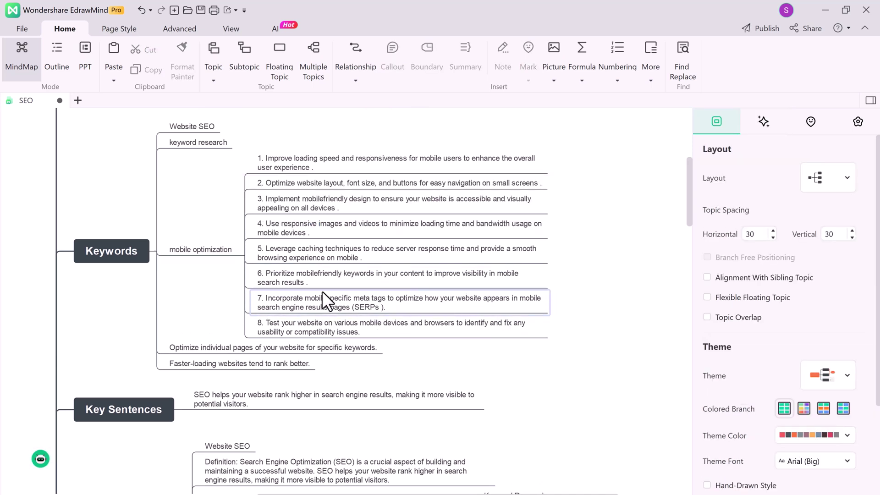
Make the 'mobile optimization' text bold and black with a light grey highlight
left_click(203, 252)
left_click(217, 208)
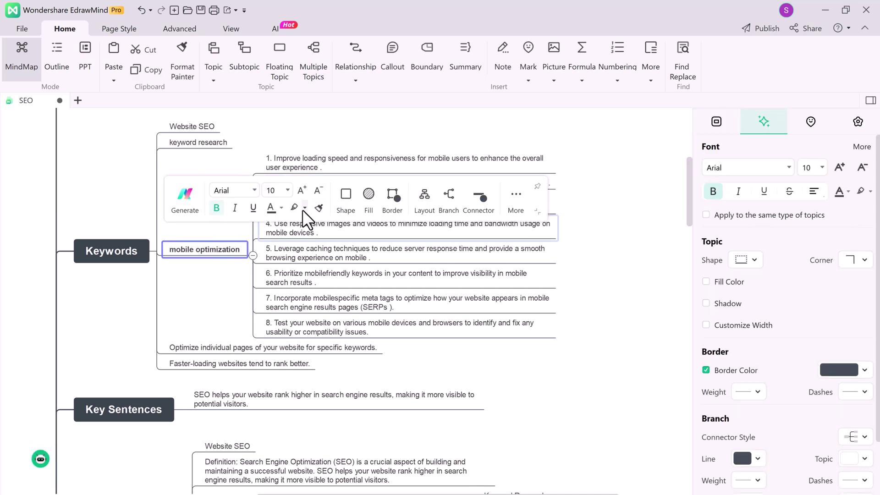
left_click(281, 207)
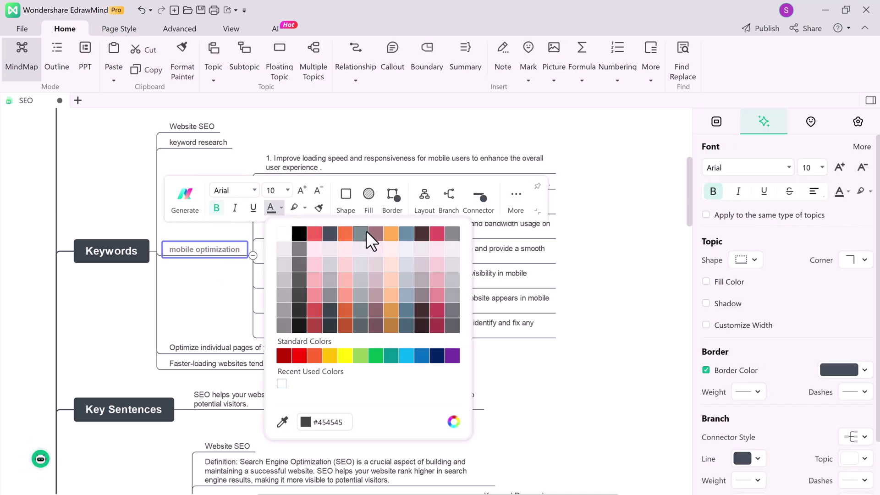
left_click(299, 232)
left_click(304, 207)
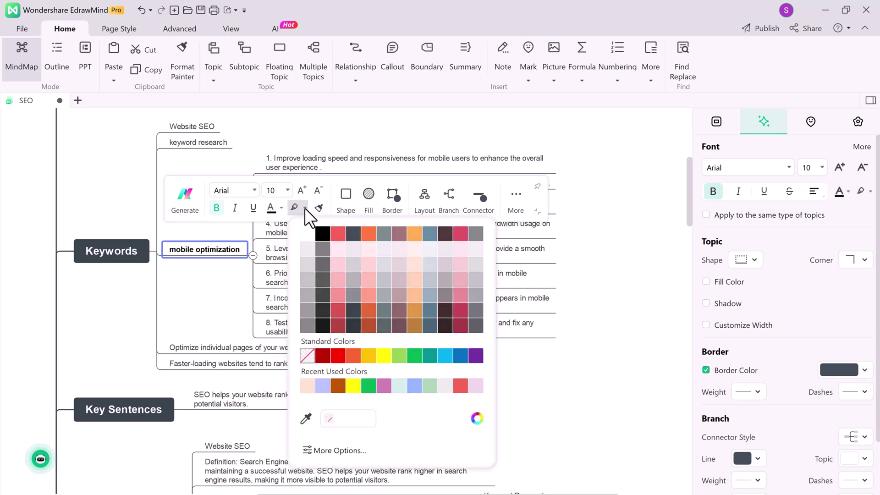
left_click(431, 263)
left_click(205, 281)
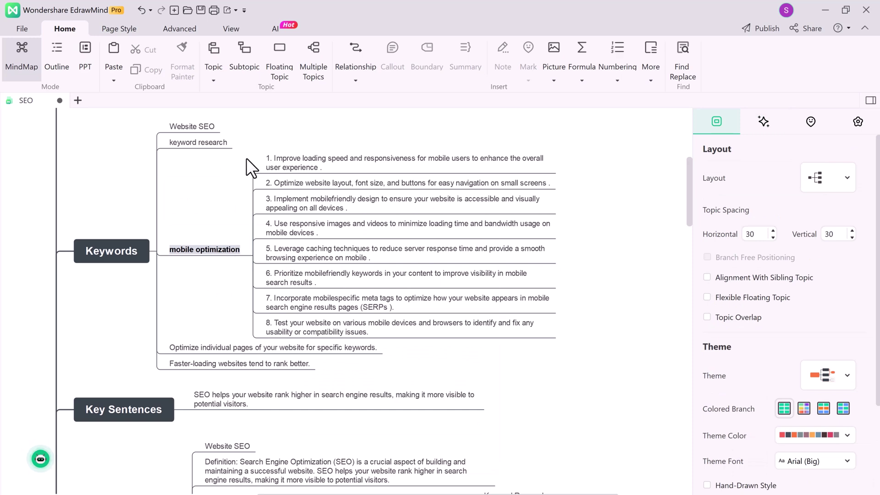
Apply AI Intelligent expansion to 'Keyword Research', adding eight numbered subtopics
scroll(312, 321, "down", 3)
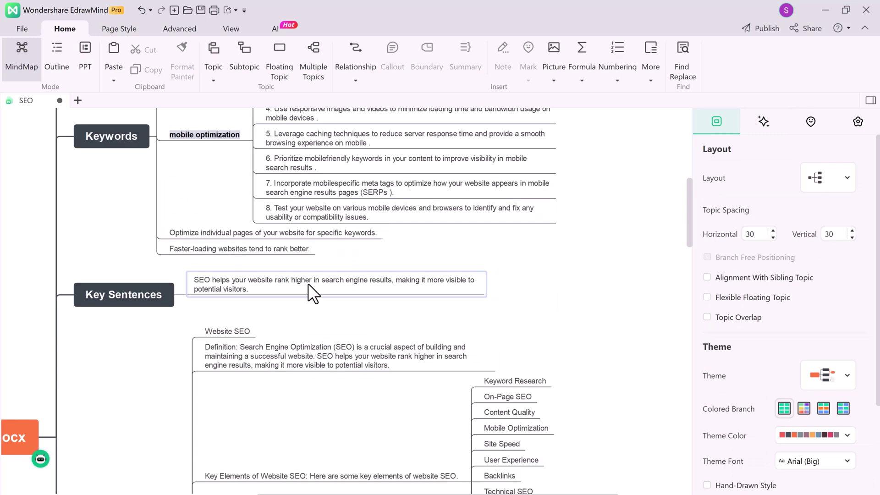
scroll(344, 295, "down", 4)
left_click(537, 228)
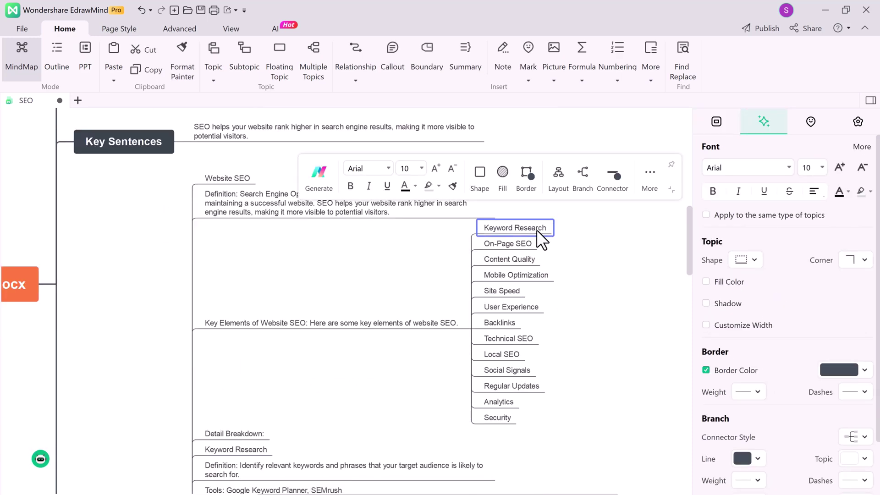
left_click(320, 172)
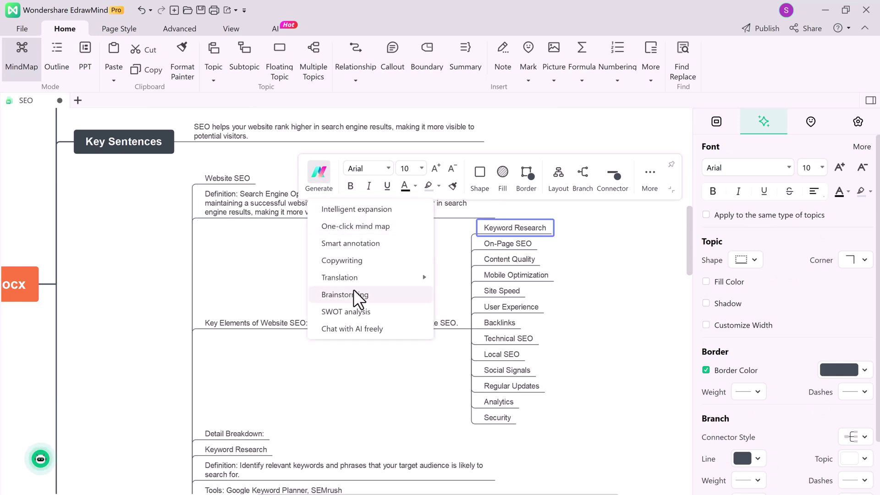
left_click(368, 212)
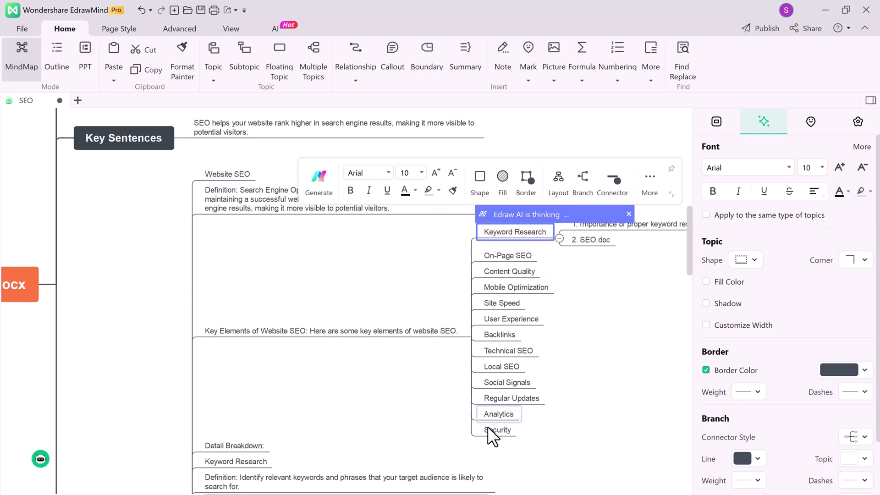
left_click_drag(490, 494, 560, 494)
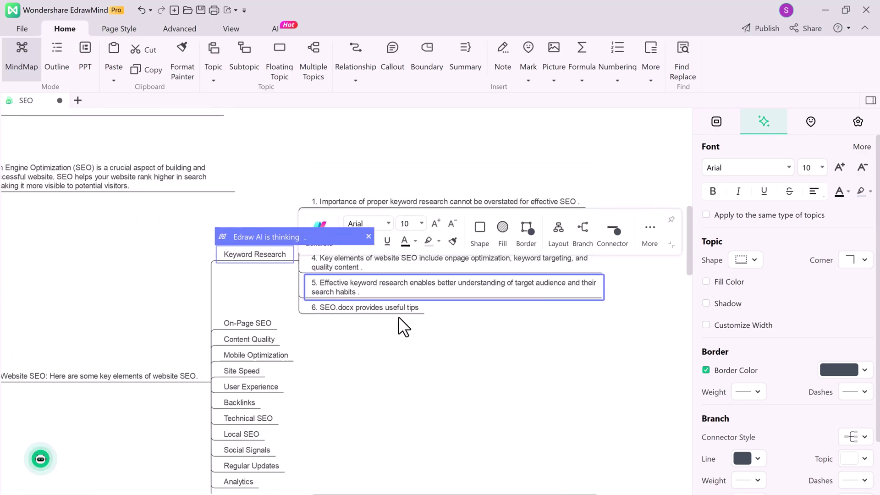
left_click(391, 379)
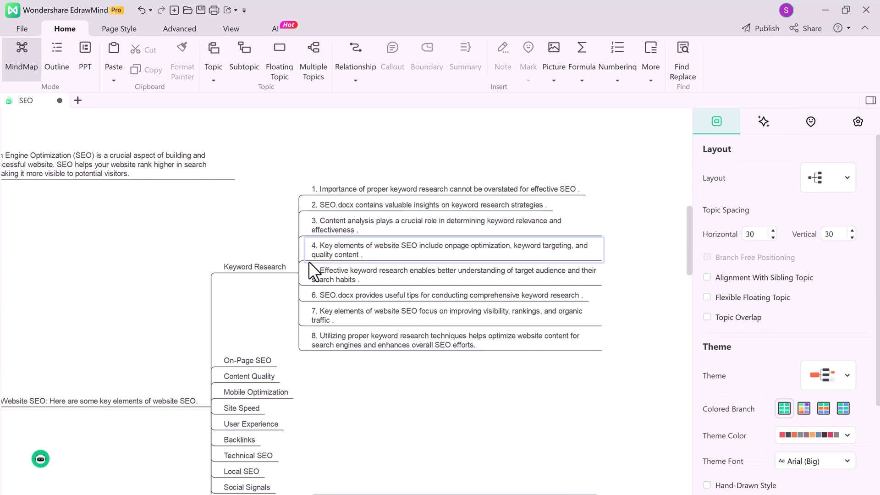
Generate an AI SWOT analysis on the Backlinks topic
scroll(452, 323, "down", 5)
scroll(452, 327, "left", 4)
scroll(429, 320, "up", 3)
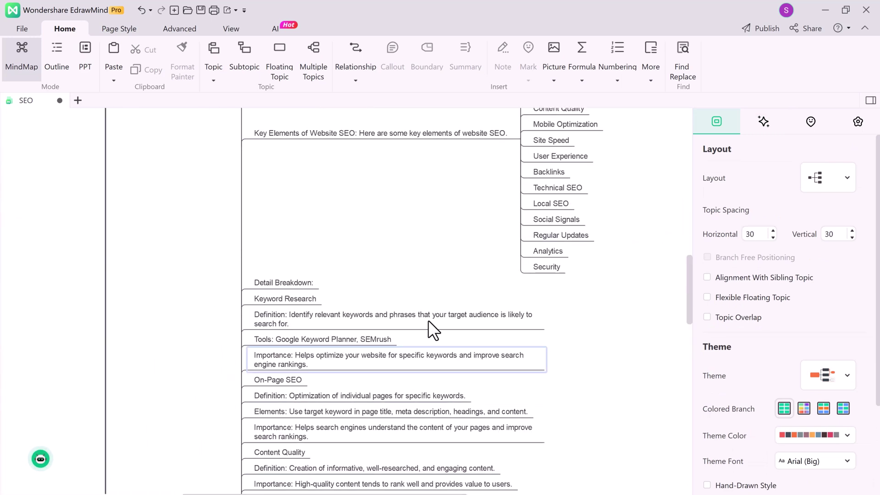
scroll(568, 310, "up", 1)
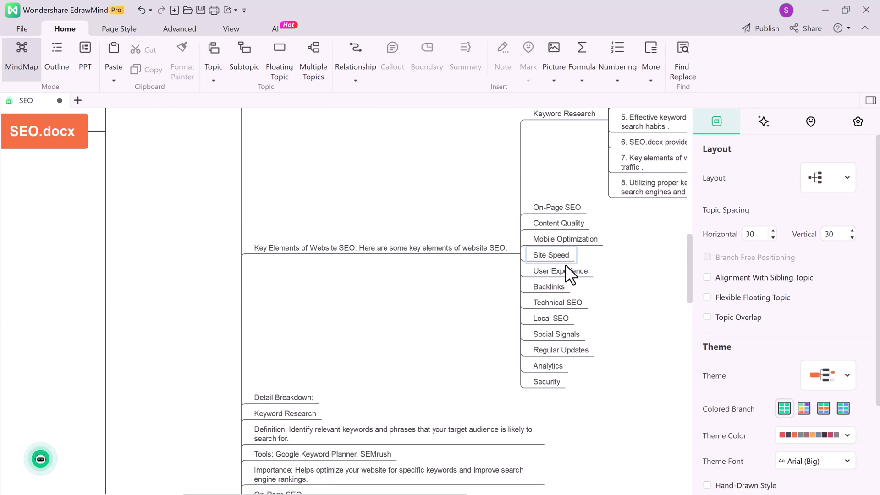
left_click(560, 286)
right_click(559, 286)
key("Escape")
left_click(318, 234)
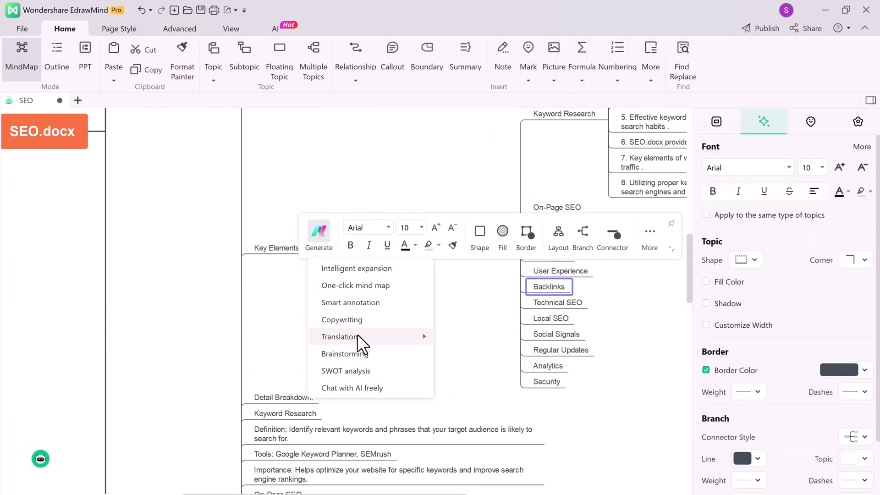
left_click(367, 373)
scroll(366, 373, "right", 2)
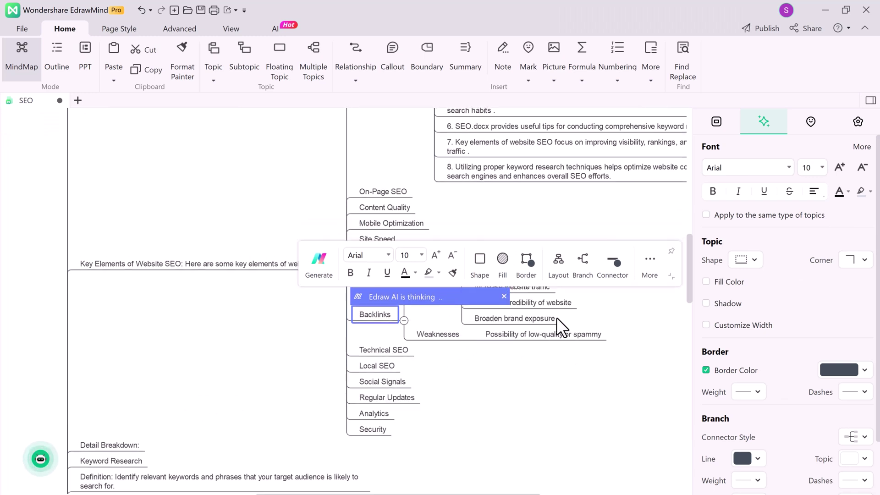
left_click(570, 386)
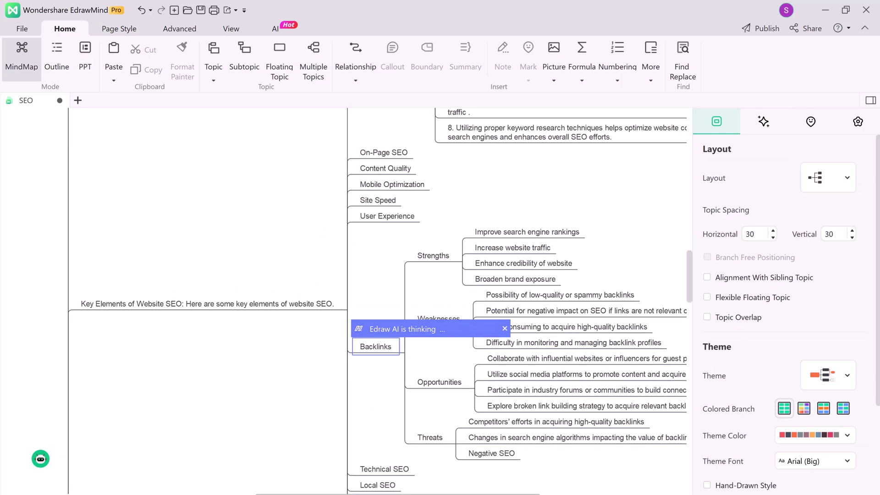
Add a red star mark to 'Keyword Research', then switch to PPT mode
scroll(494, 436, "down", 2)
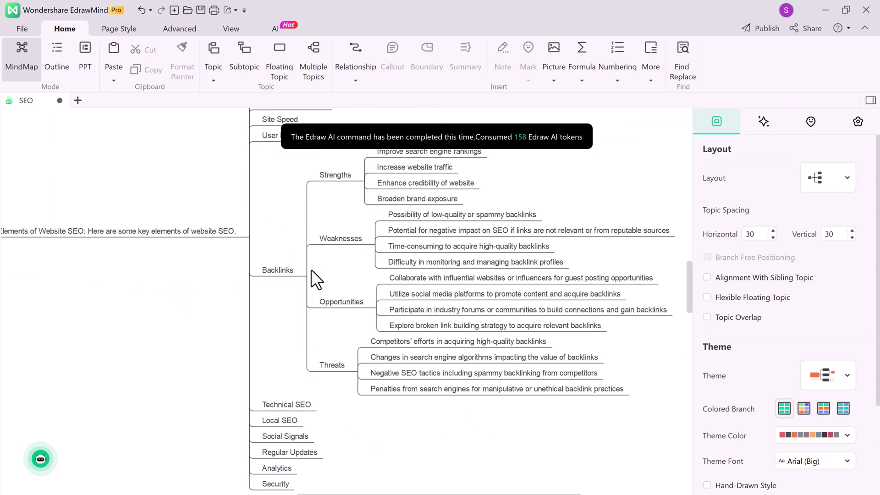
left_click_drag(413, 494, 307, 494)
scroll(369, 353, "up", 2)
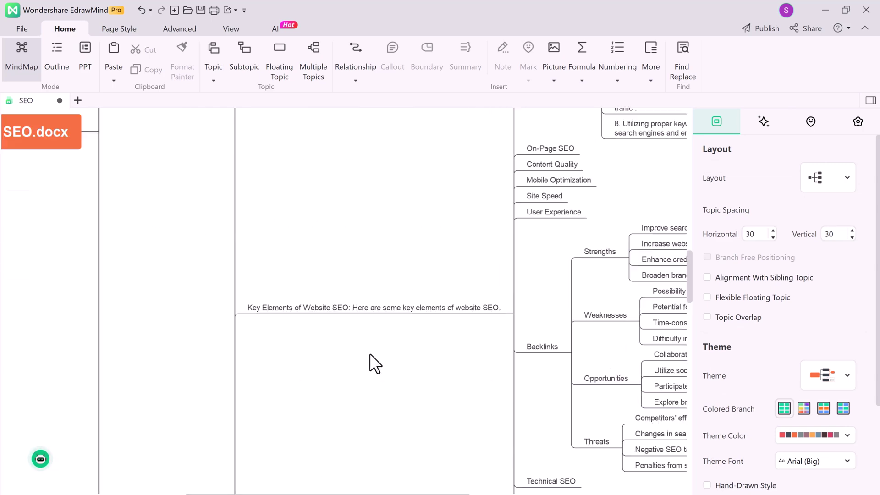
scroll(370, 353, "up", 7)
left_click(809, 122)
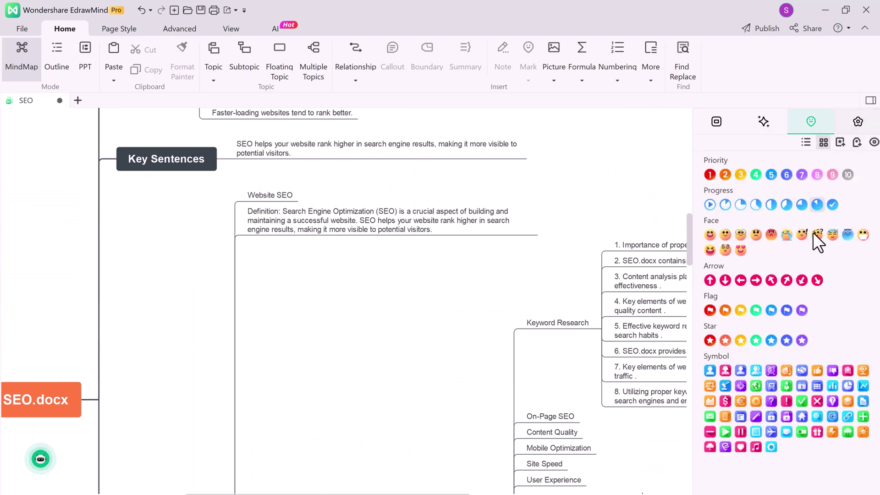
left_click(577, 323)
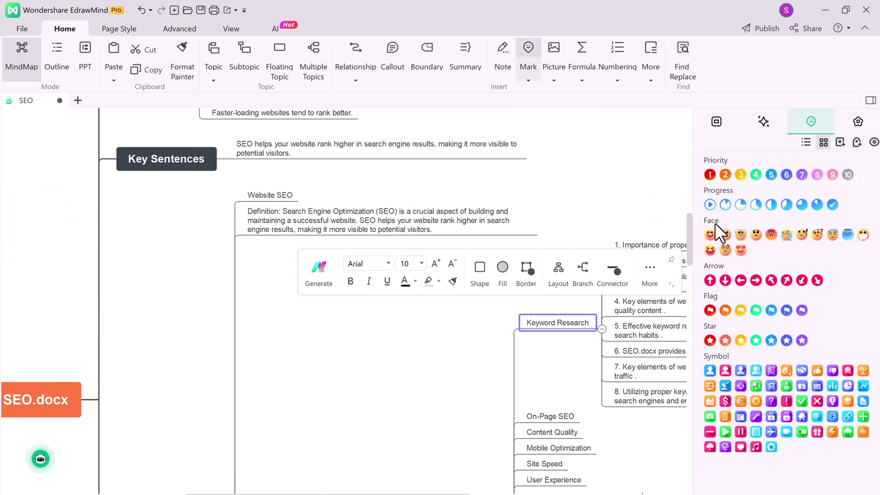
left_click(710, 340)
left_click(576, 340)
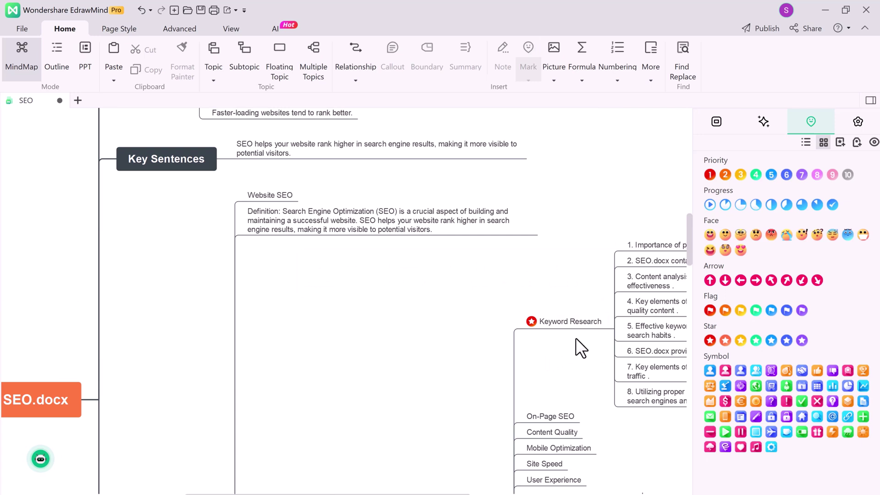
left_click(81, 49)
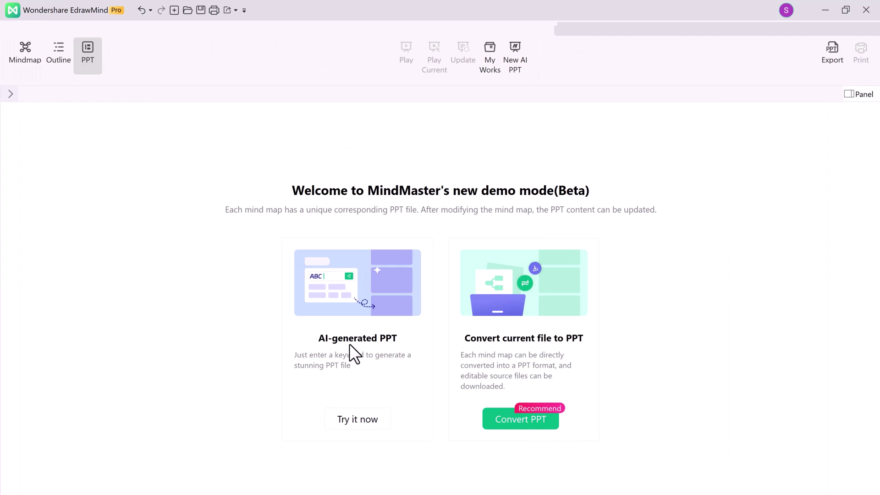
Ask the AI assistant for outline notes on 'Methods of reading notes'
left_click(362, 426)
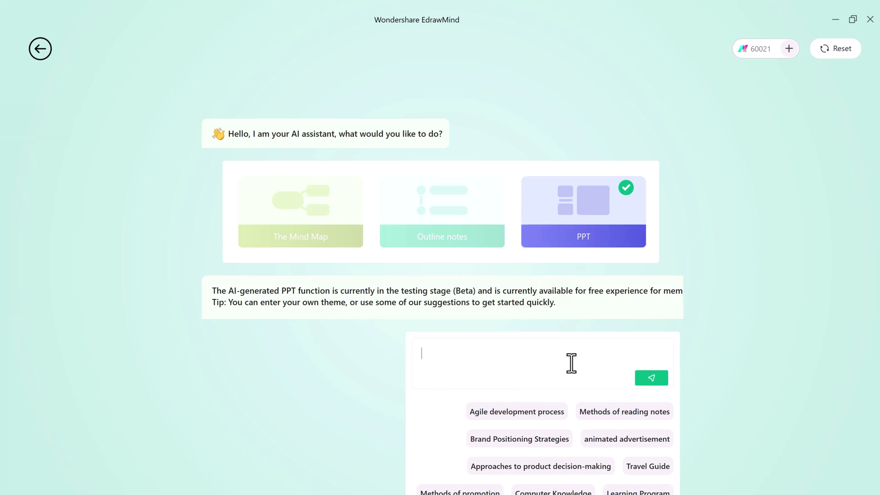
left_click(641, 467)
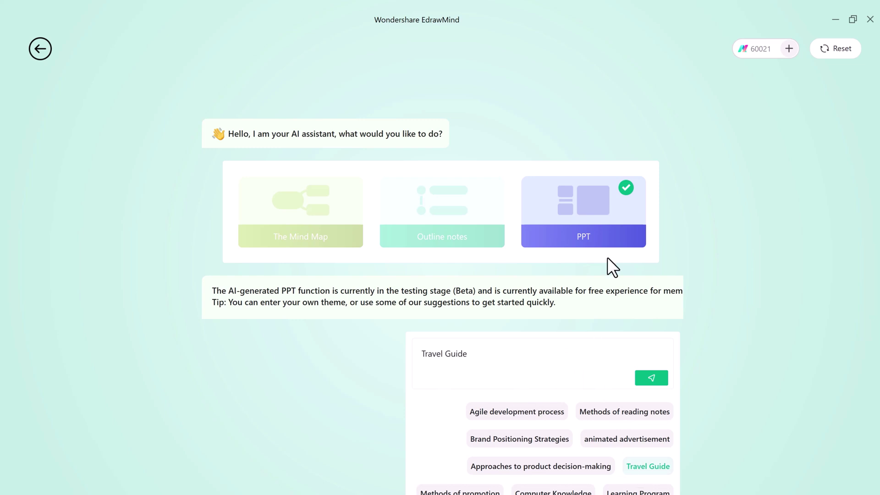
left_click(466, 211)
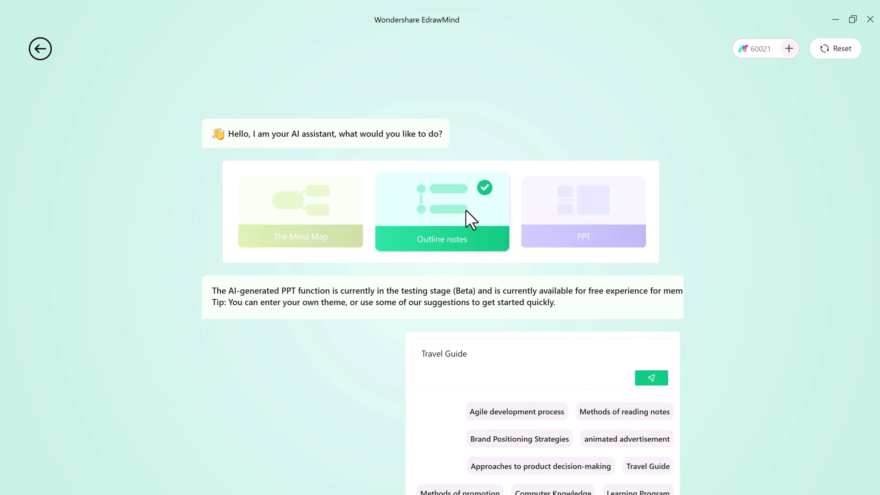
left_click(608, 415)
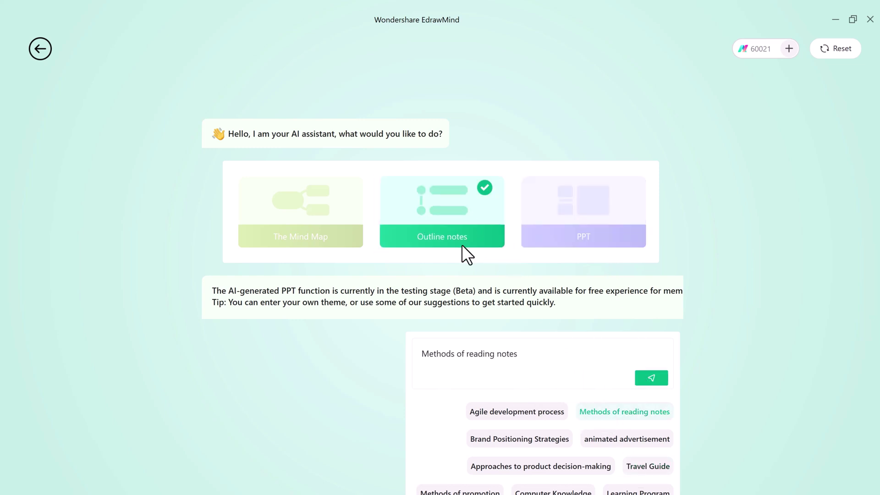
left_click(651, 378)
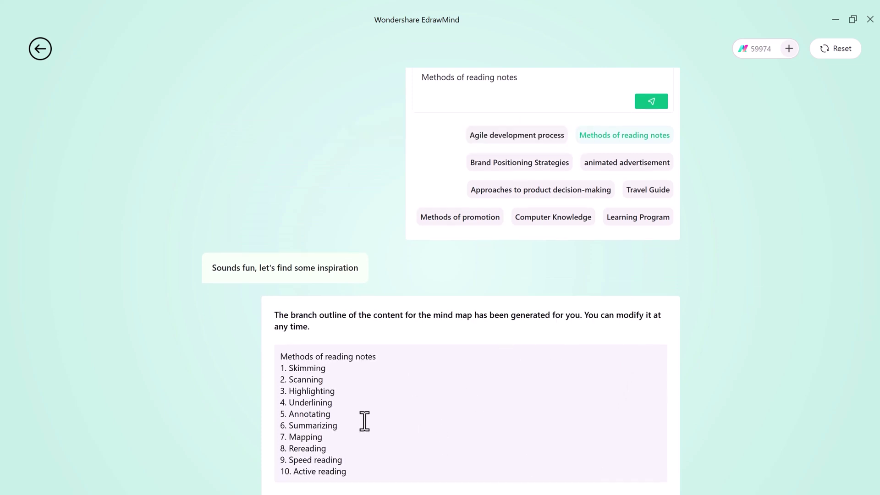
Convert the reading-notes map into PPT slides, play the slideshow, then return to Outline
left_click(659, 103)
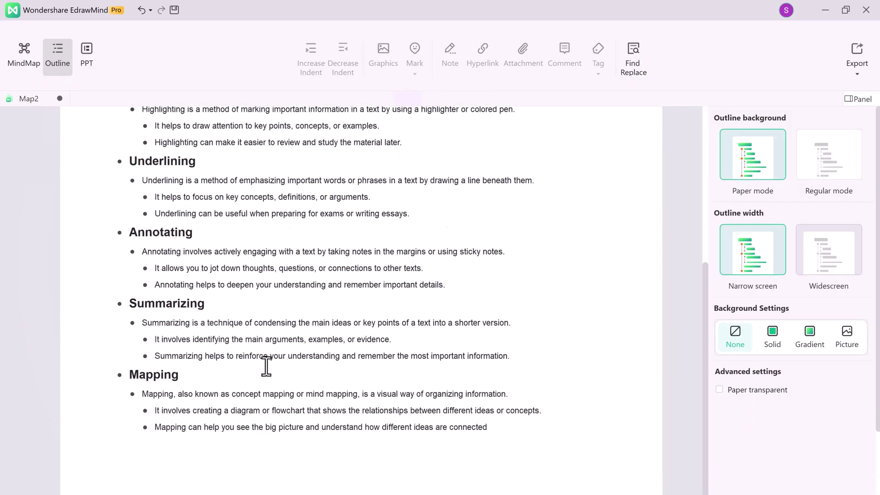
left_click(87, 48)
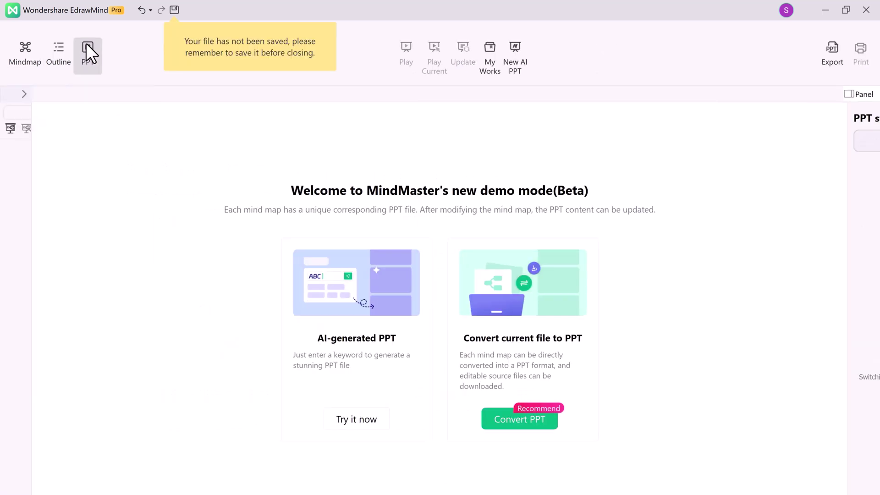
left_click(519, 423)
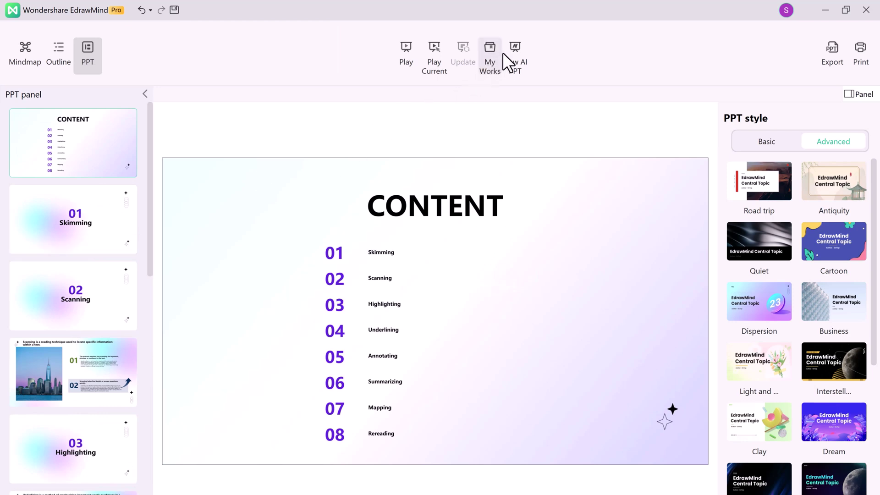
left_click(434, 51)
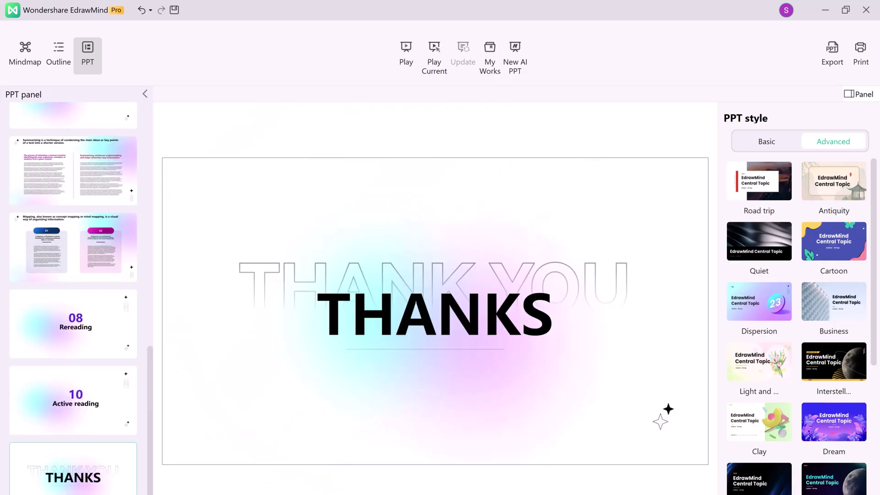
left_click(57, 54)
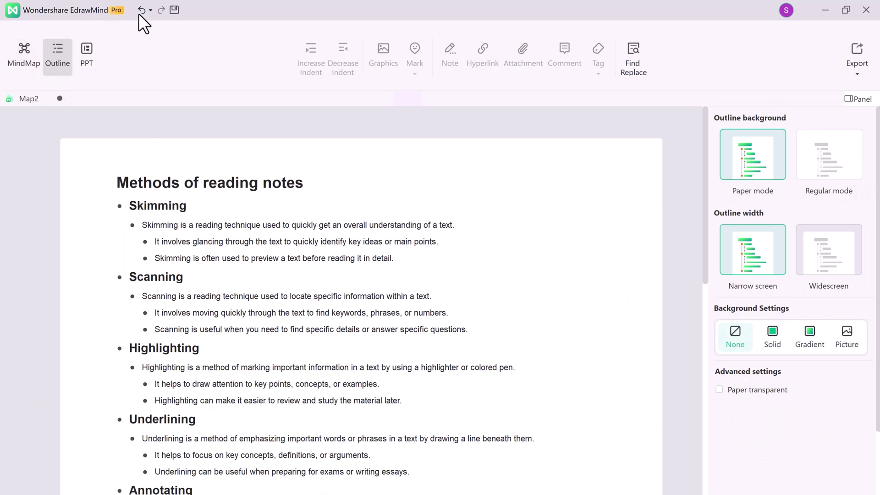
Configure AI video export with AI smart recording and Playback level All, then generate the script
left_click(22, 62)
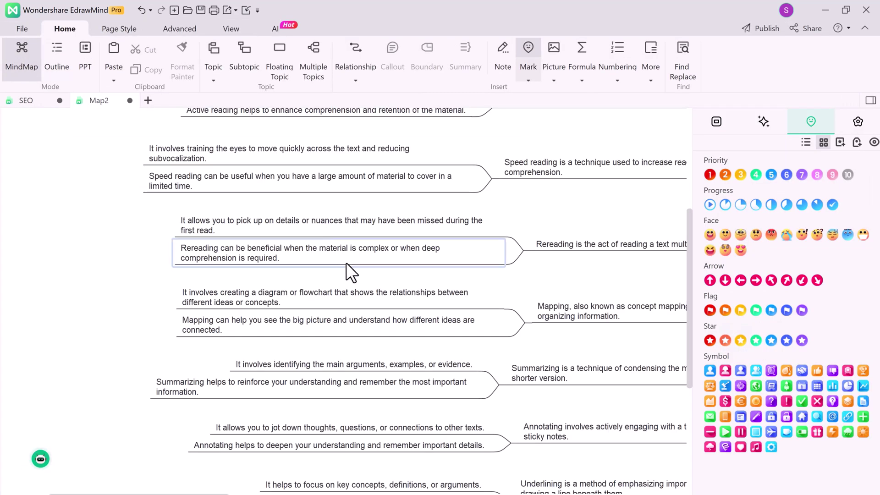
left_click(274, 27)
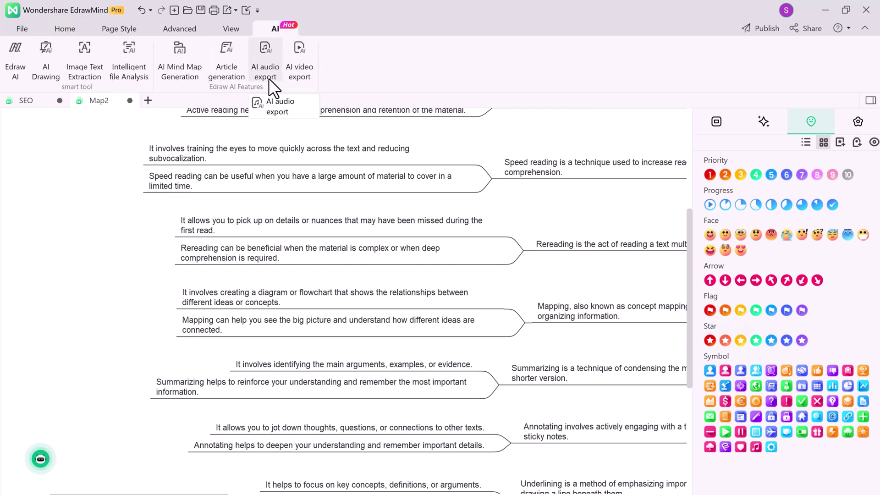
left_click(299, 72)
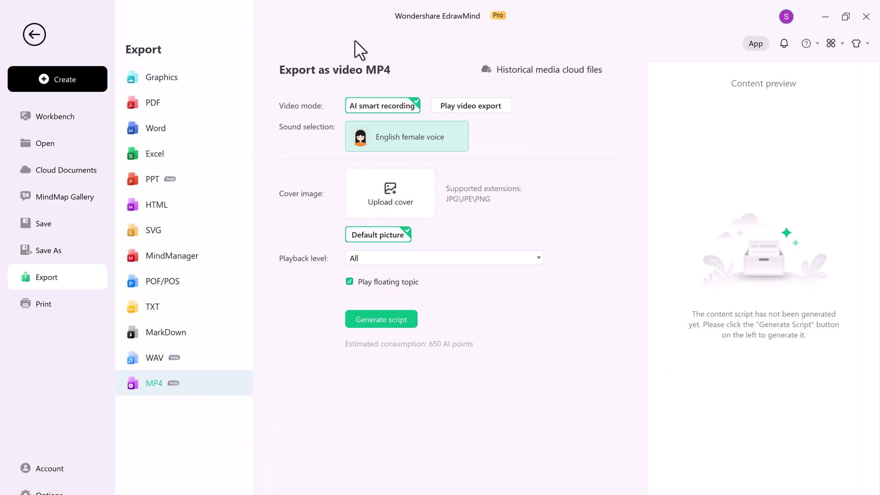
left_click(473, 107)
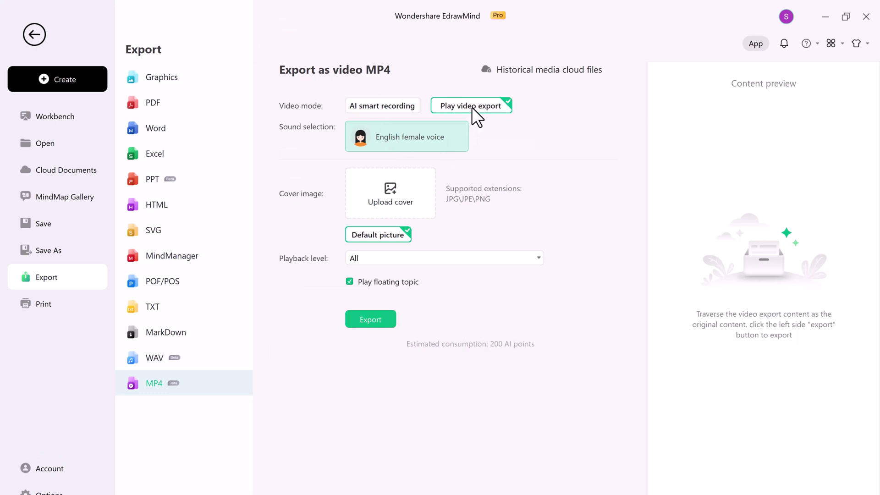
left_click(380, 104)
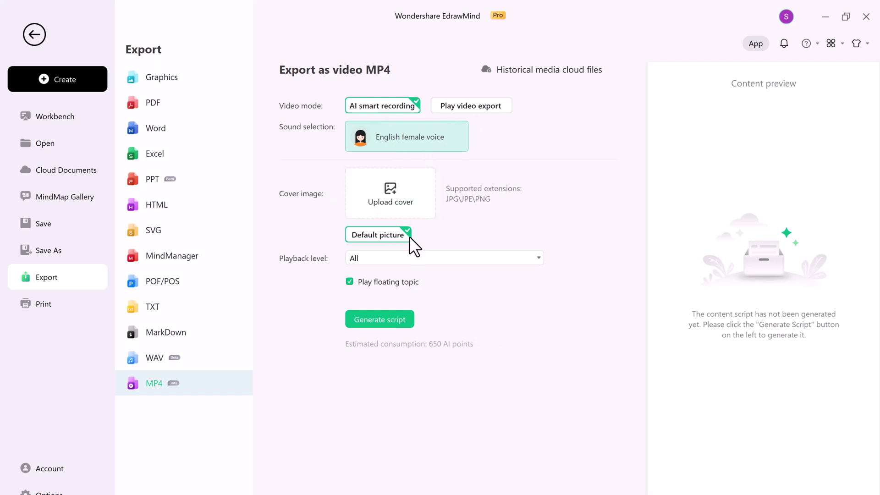
left_click(500, 255)
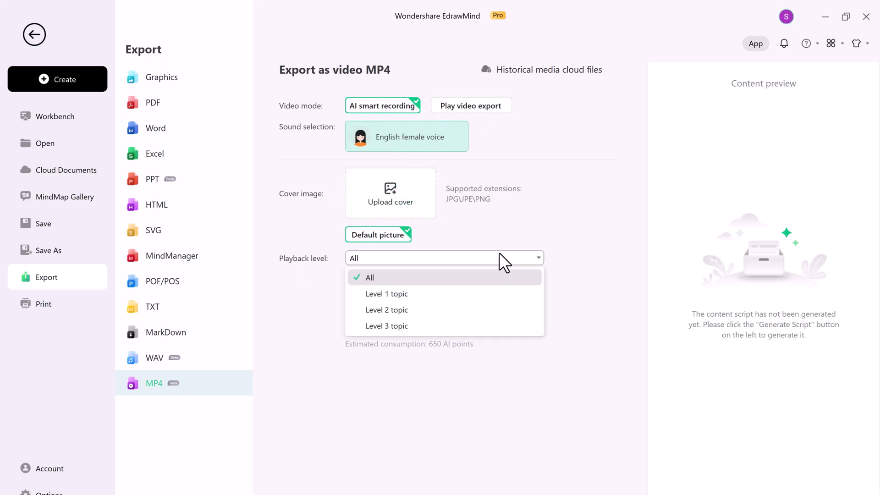
left_click(513, 258)
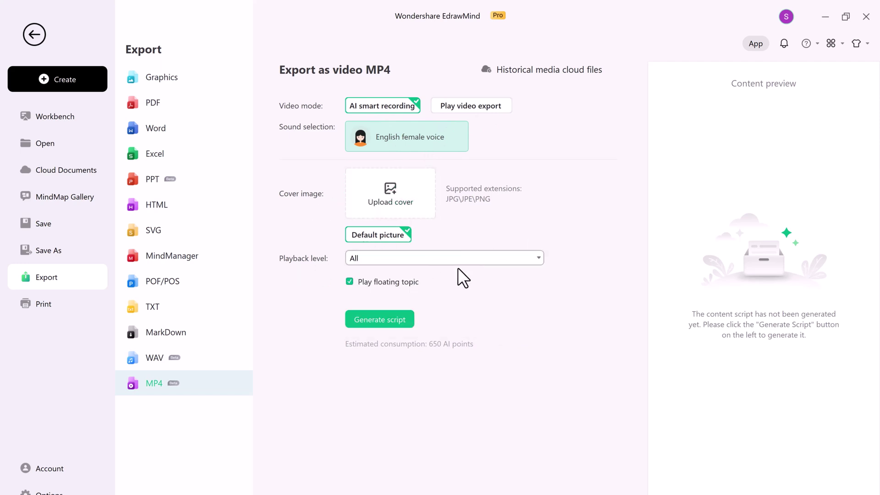
left_click(384, 319)
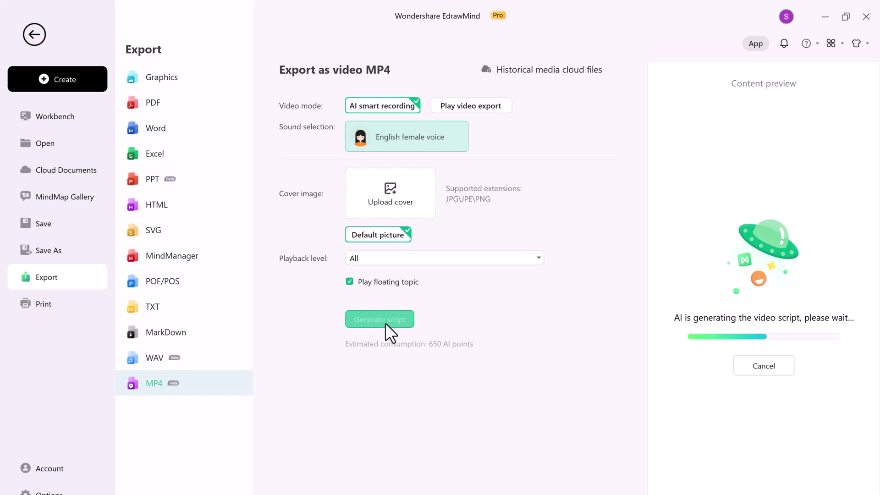
Export the narrated 'Methods of reading notes' MP4 video to the cloud file list
left_click(385, 322)
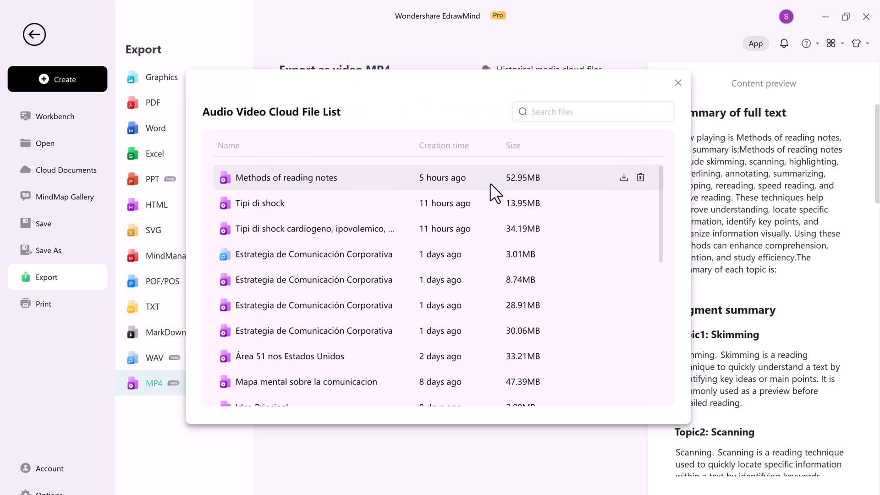
Save the 'Methods of reading notes' video to Videos, skim it through to Speed reading, then close the player
left_click(624, 178)
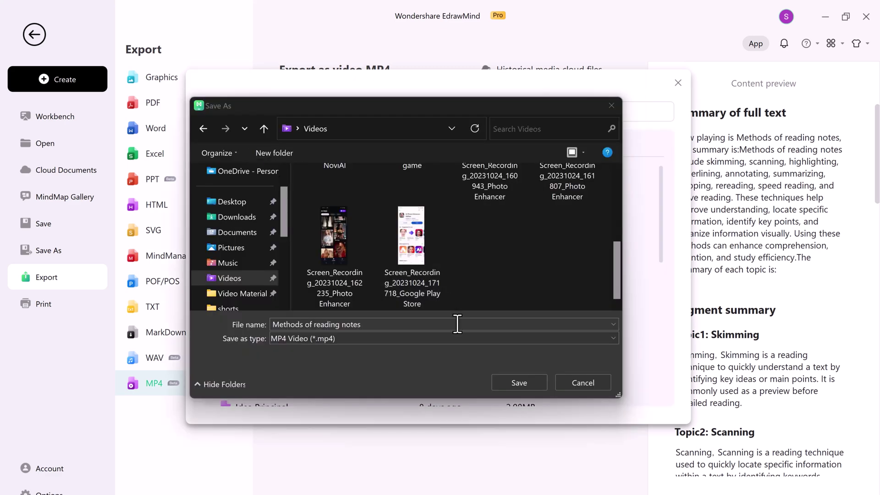
left_click(504, 381)
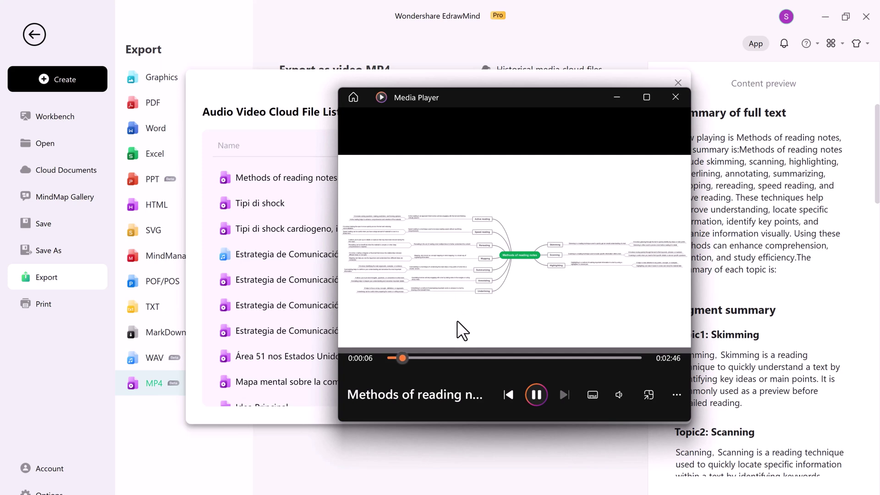
left_click(419, 358)
left_click(452, 358)
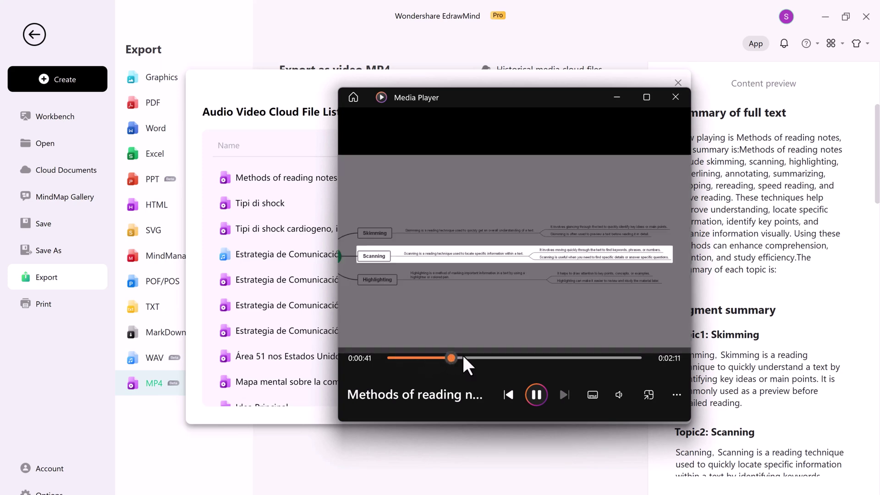
left_click(463, 358)
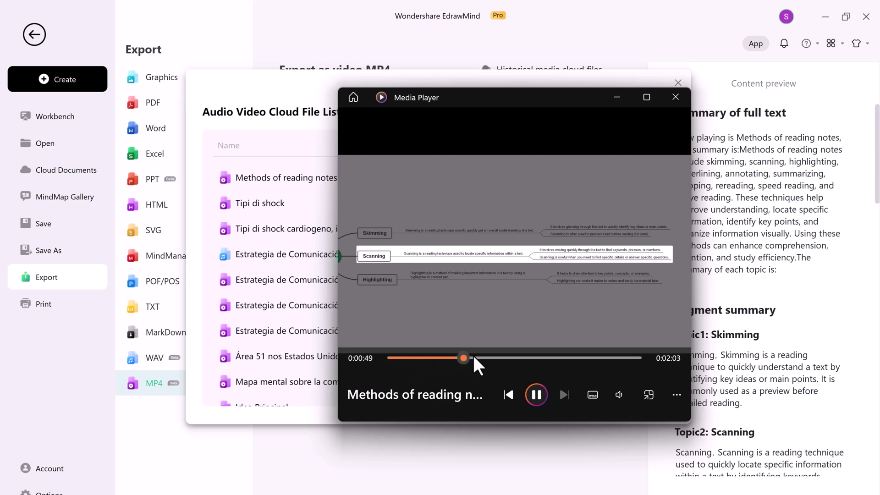
left_click(495, 358)
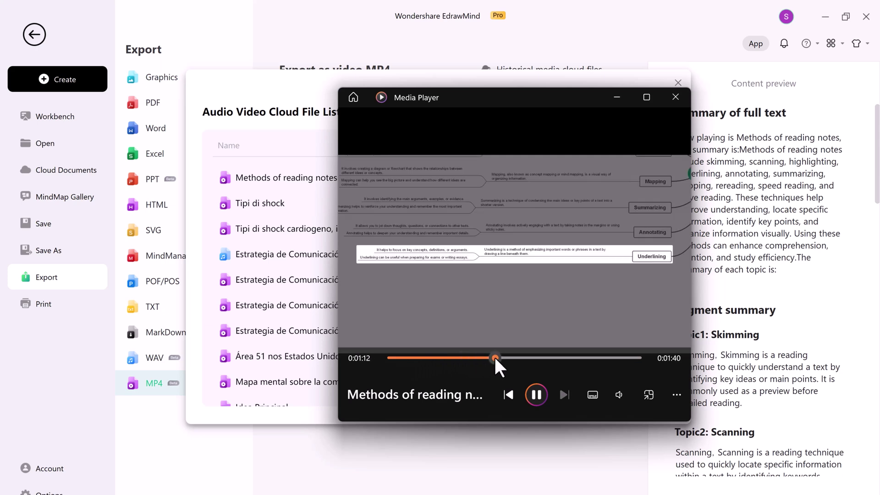
left_click(528, 357)
left_click(543, 358)
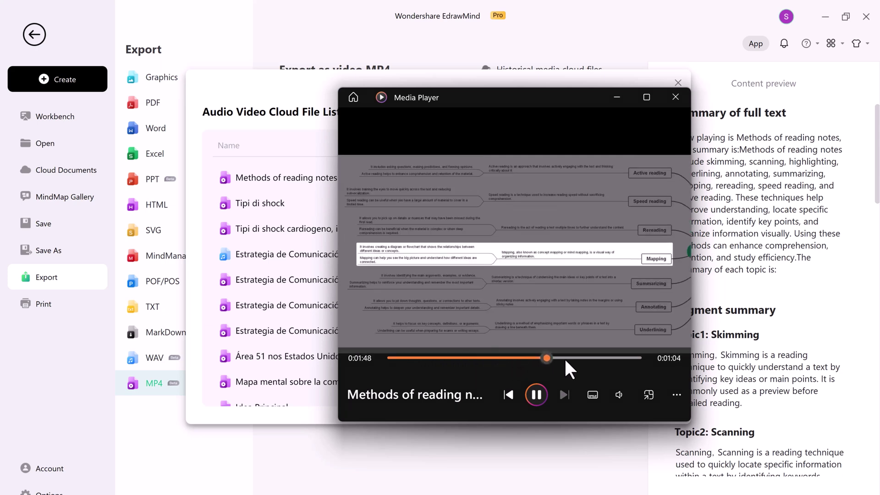
left_click(566, 358)
left_click(583, 358)
left_click(612, 358)
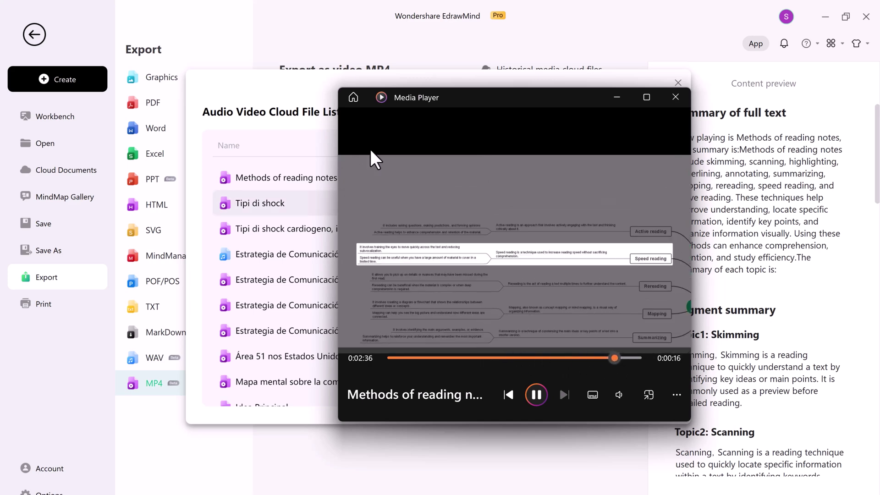
left_click(676, 98)
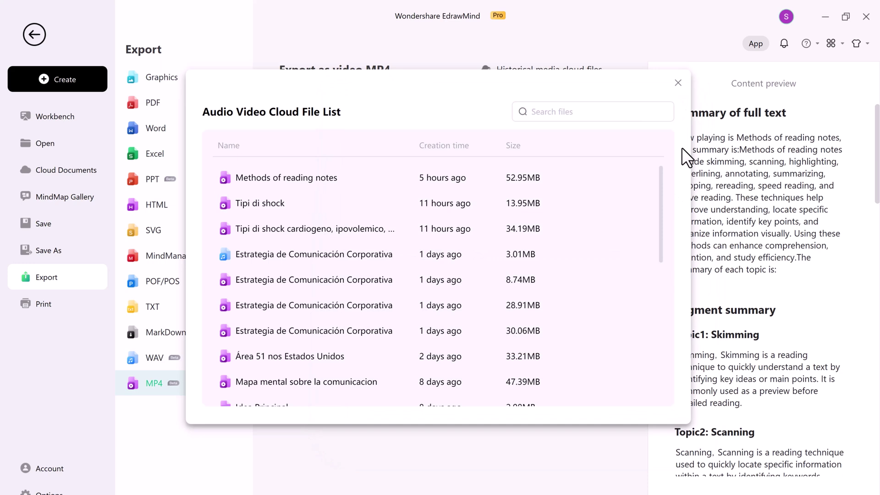
Close the cloud file list, return to the reading-notes map, and open the Edraw AI panel
left_click(677, 83)
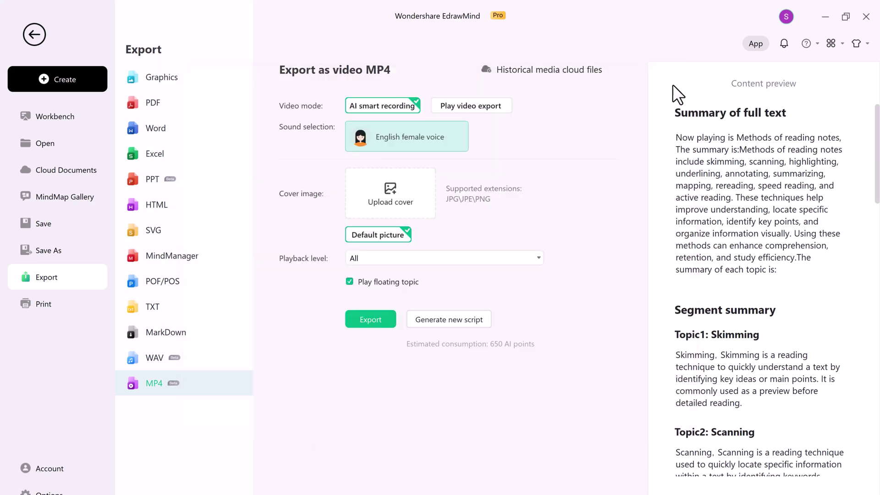
left_click(33, 33)
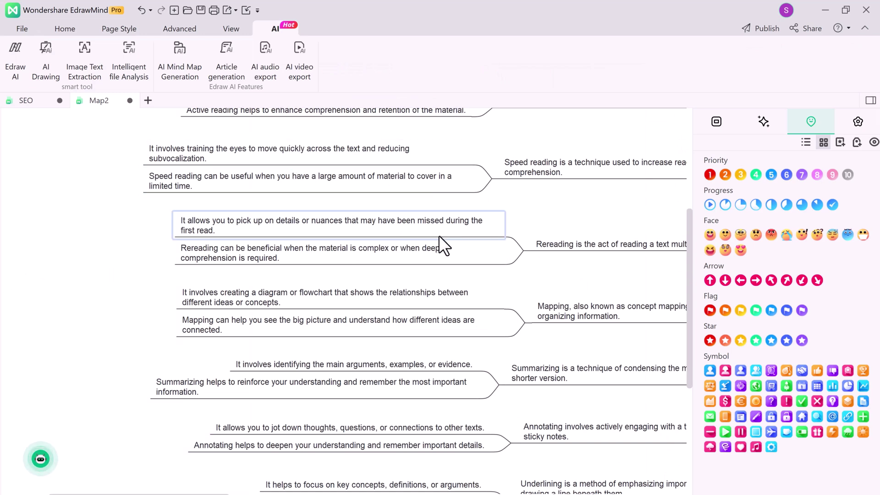
scroll(399, 243, "down", 1)
scroll(290, 268, "down", 1)
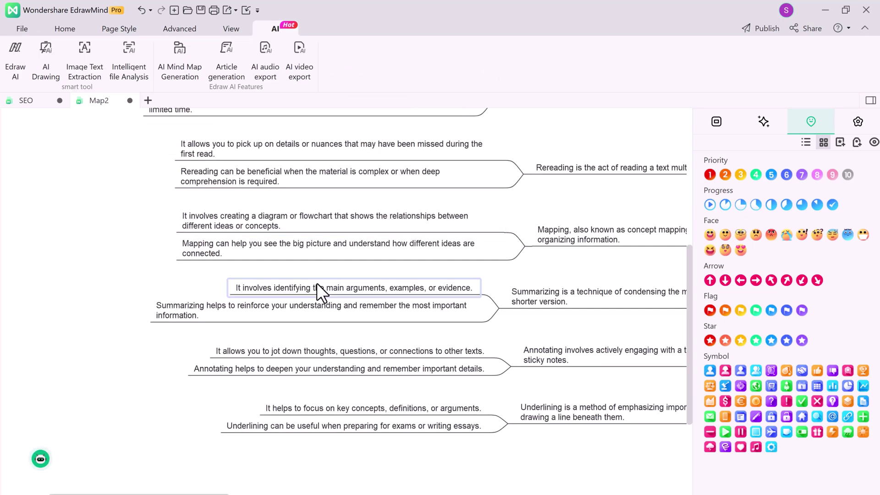
scroll(318, 282, "up", 1)
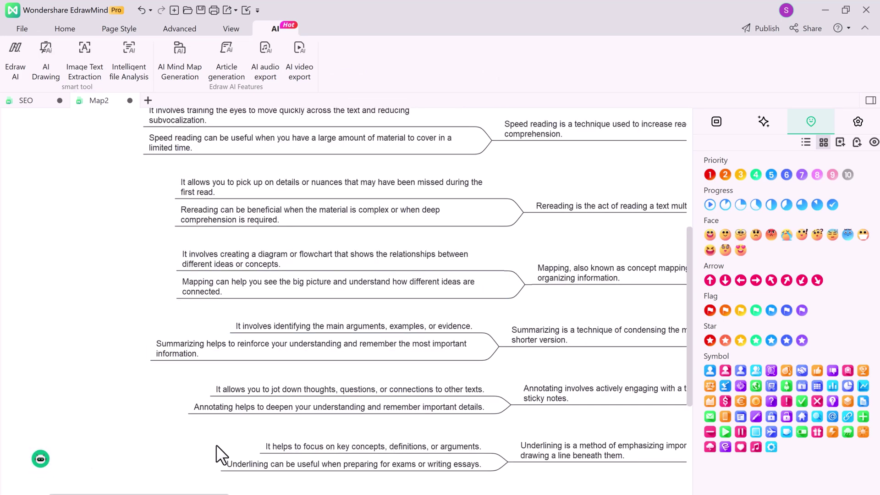
scroll(216, 445, "down", 5)
left_click(41, 459)
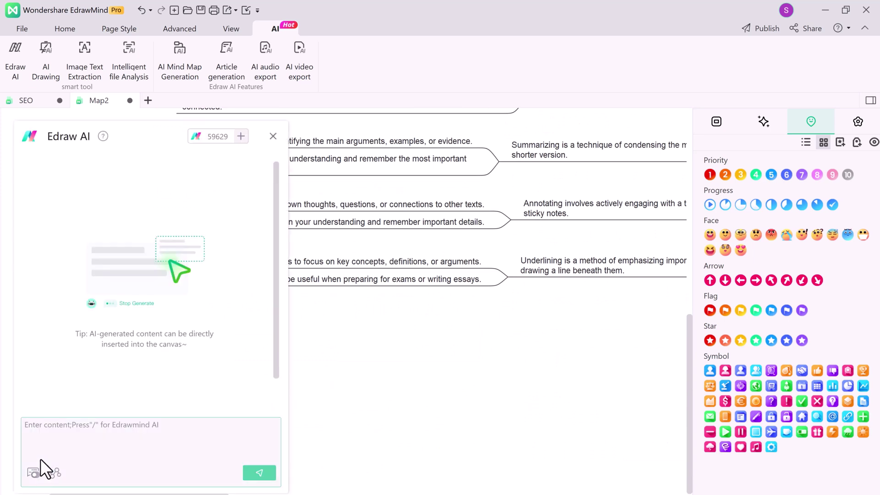